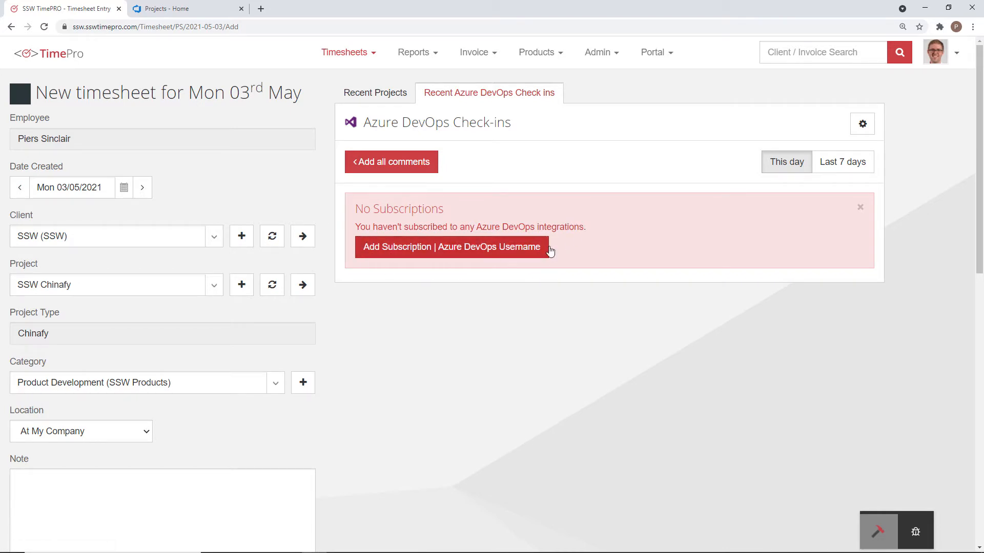
Step: Open the Azure DevOps integrations administration page
click(599, 51)
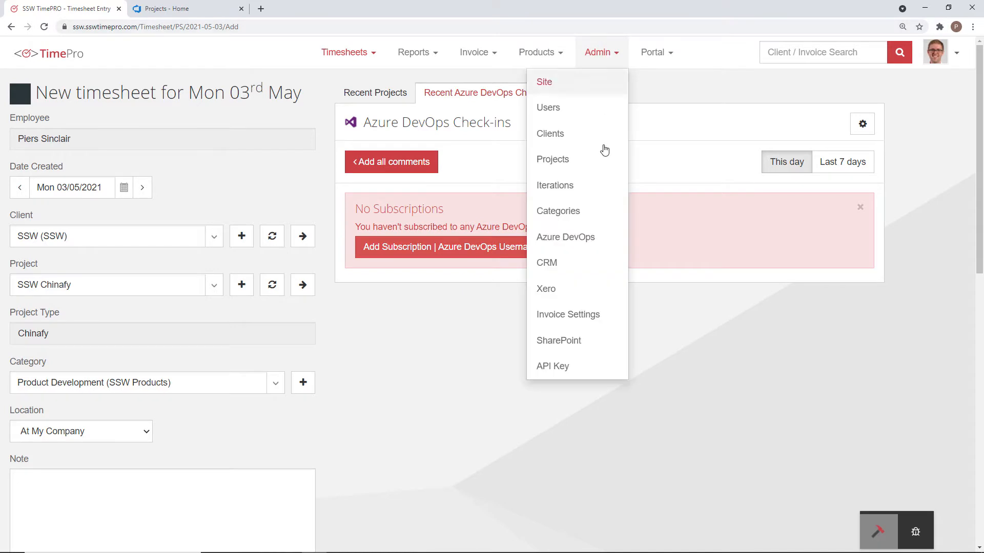
click(574, 237)
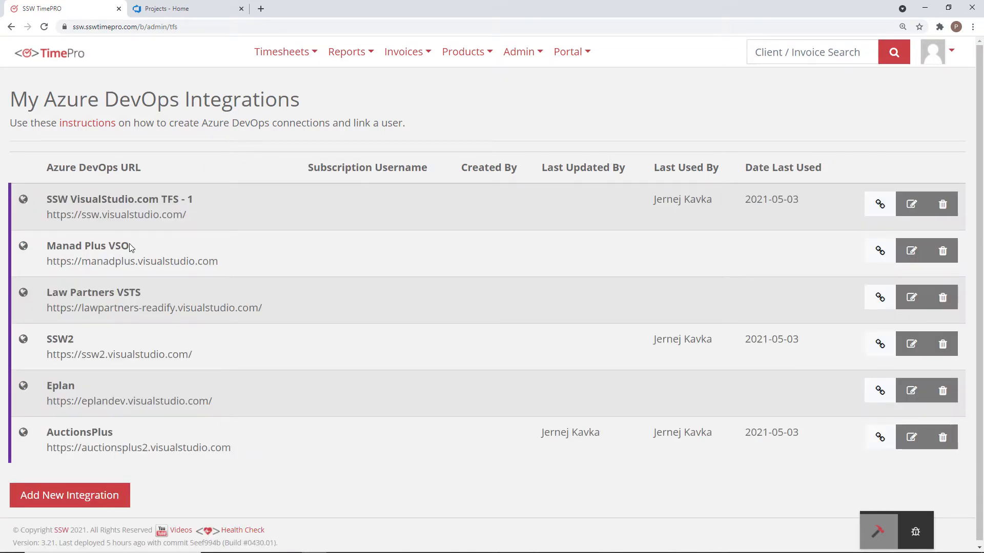
Step: Begin adding a new Azure DevOps integration and enter a project name for it
click(77, 497)
click(444, 135)
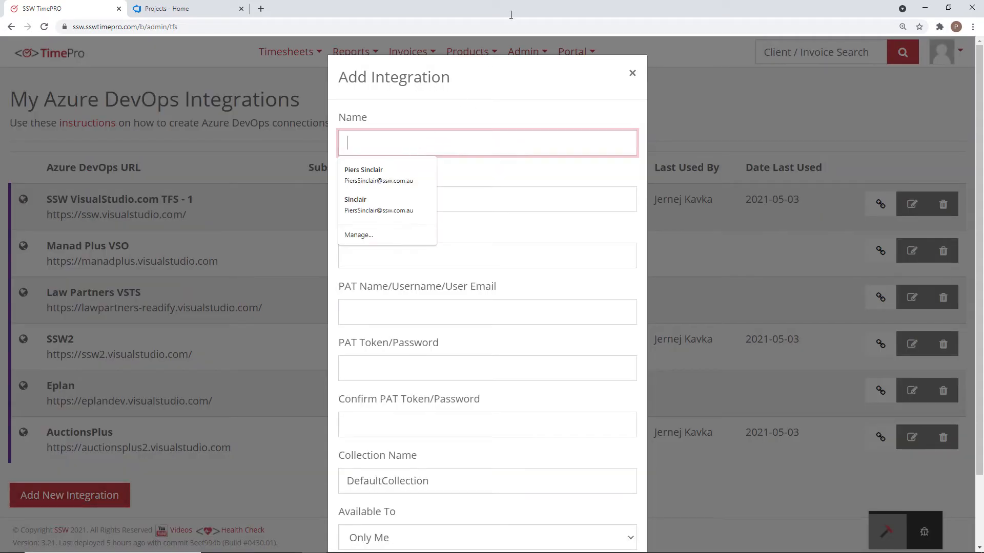
text(Piers P)
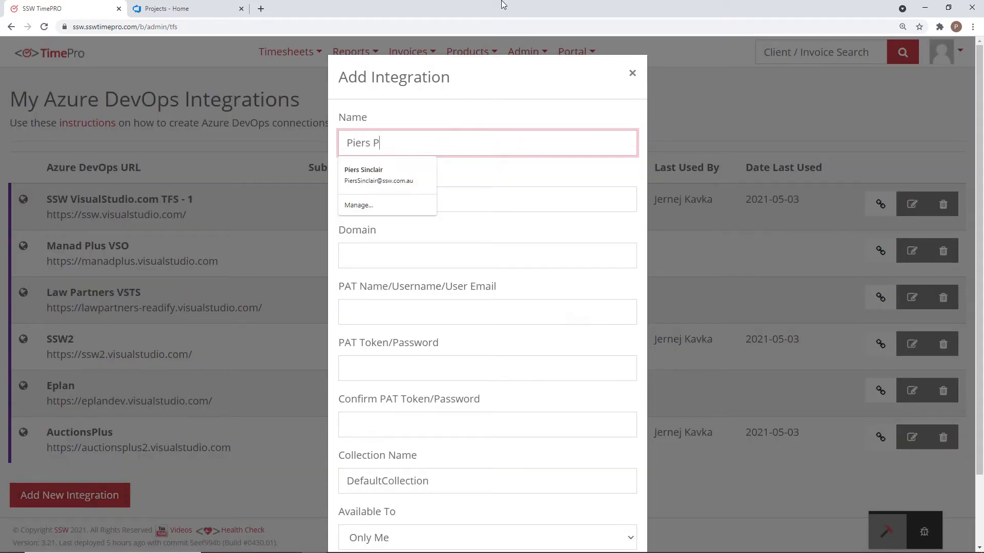
text(roject)
click(513, 196)
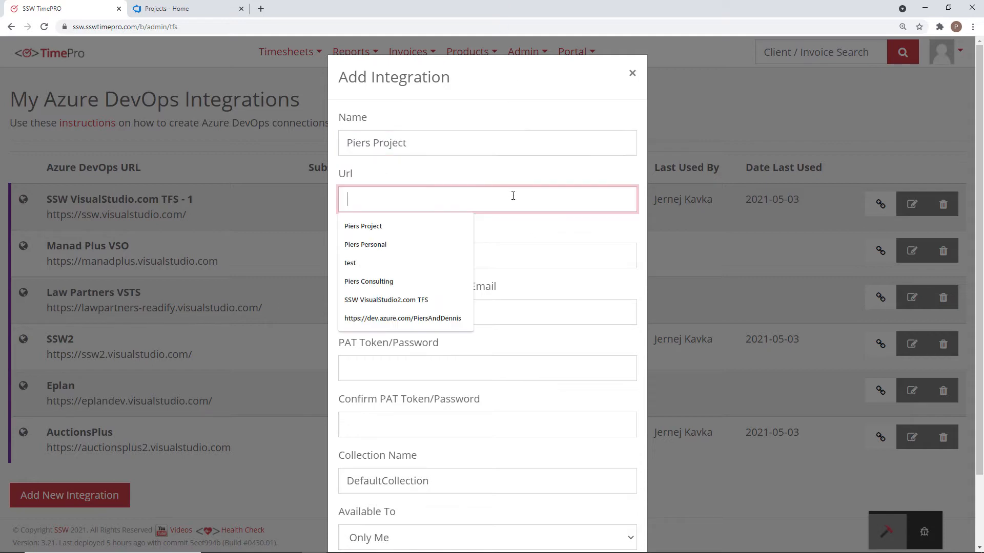
text(htt)
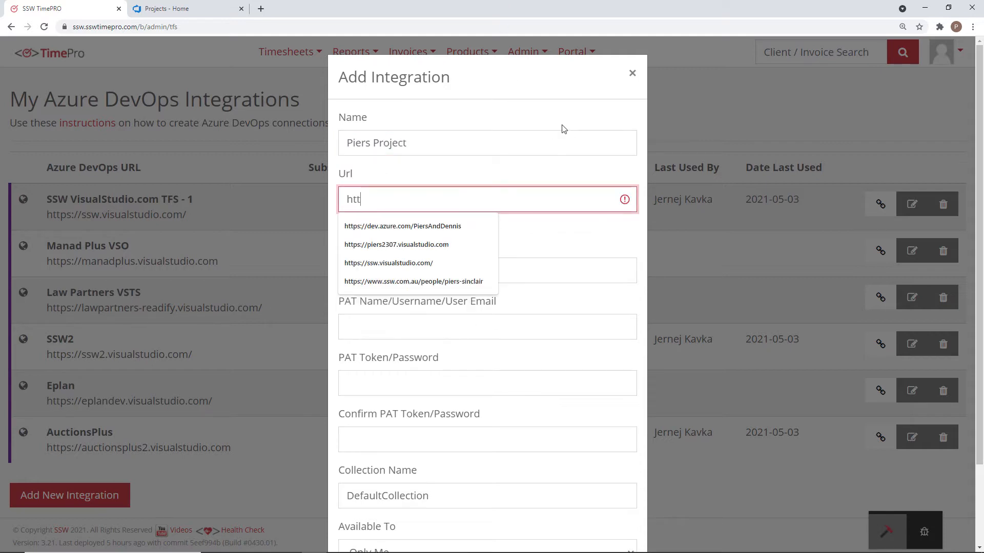
text(ps:/ss)
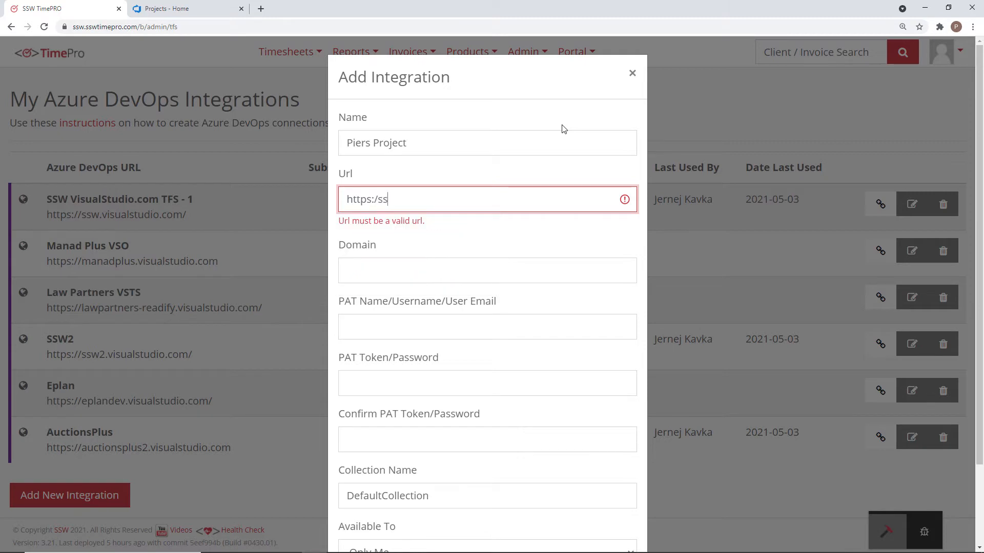
key(BackSpace)
key(BackSpace)
text(/ss)
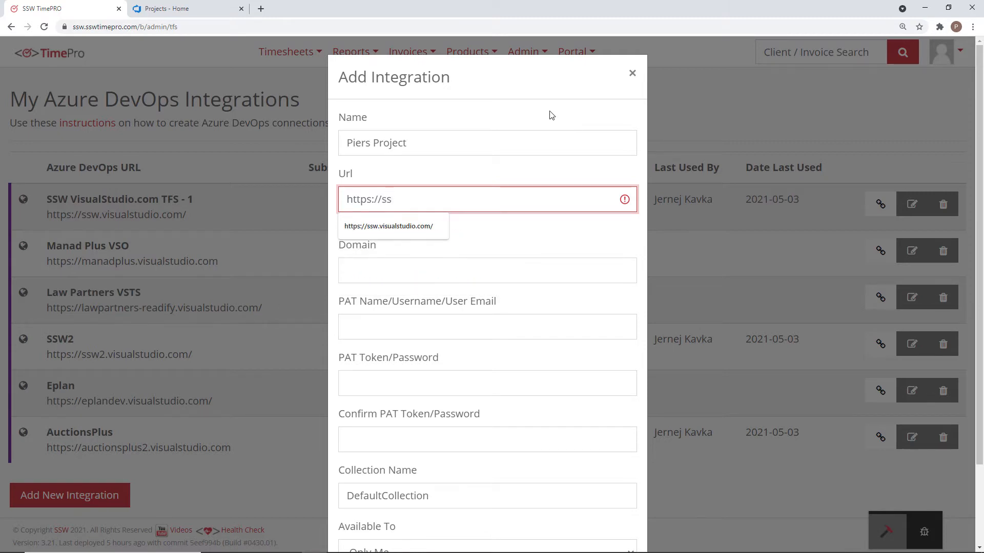
click(410, 227)
click(441, 255)
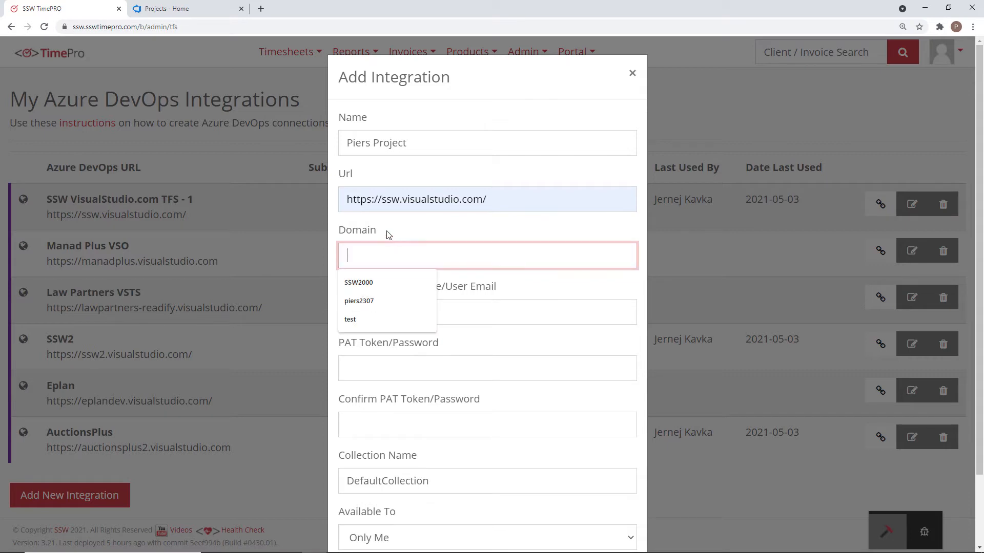
click(464, 315)
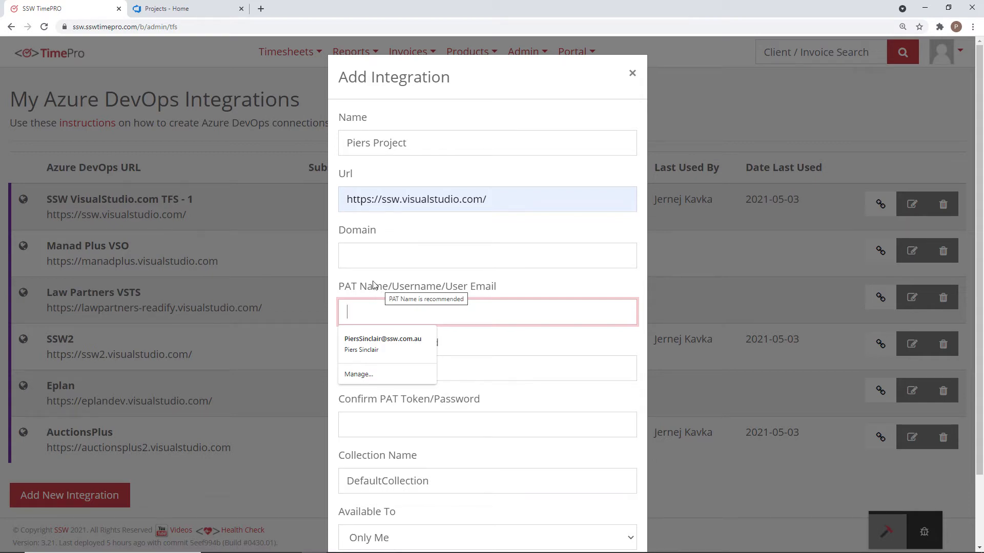
Step: Switch to Azure DevOps and start a new personal access token in the user settings
click(169, 9)
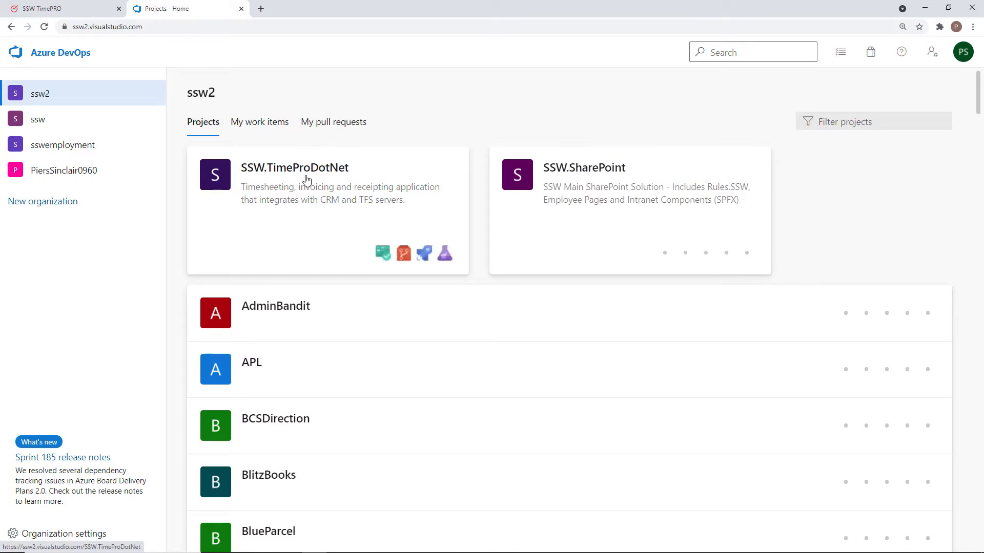
click(938, 59)
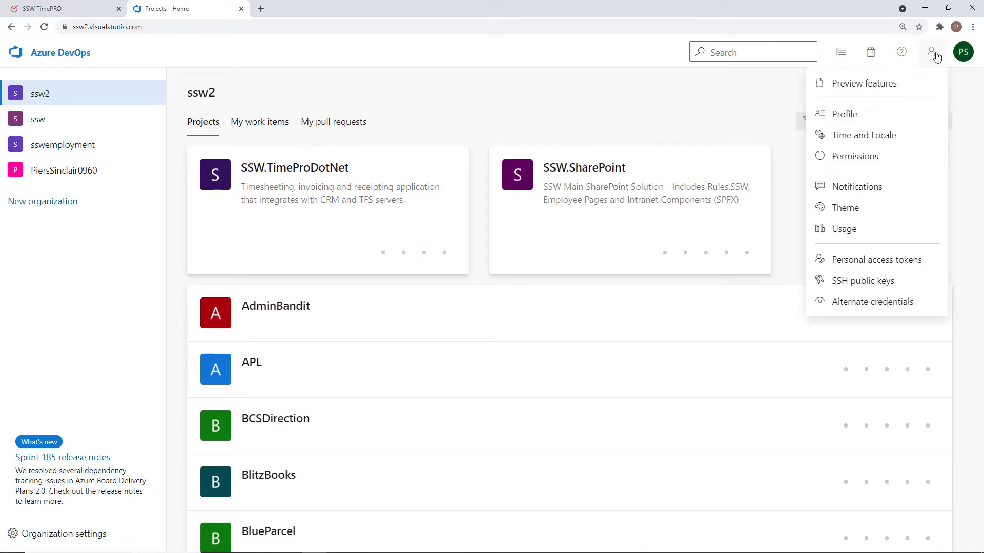
click(870, 261)
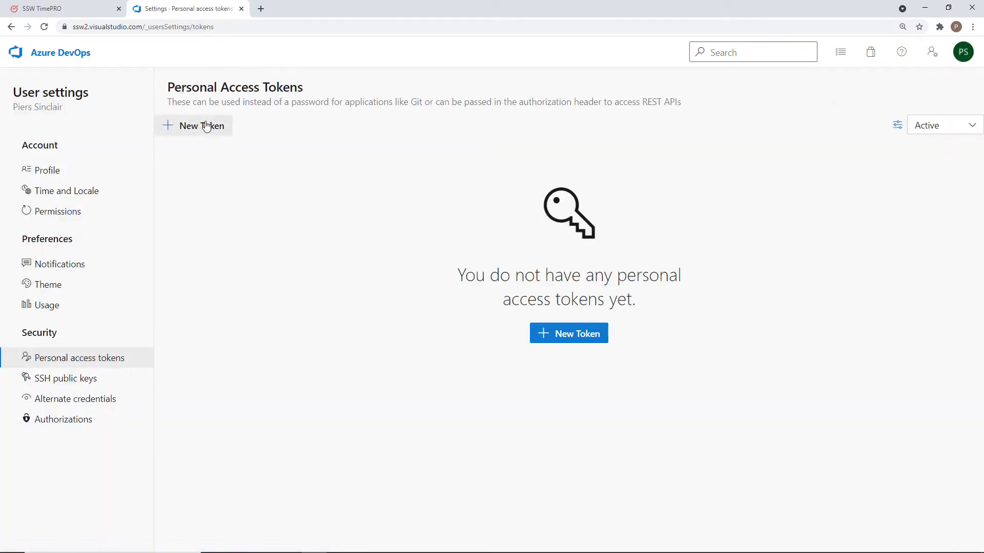
click(204, 125)
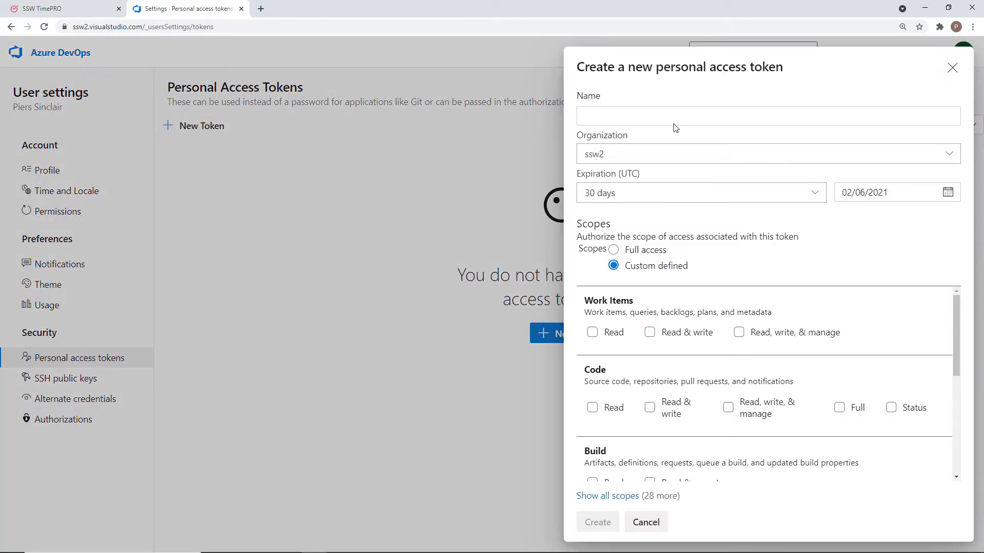
Step: Create a token named OurToken with full access for all accessible organizations, and copy its value
click(629, 108)
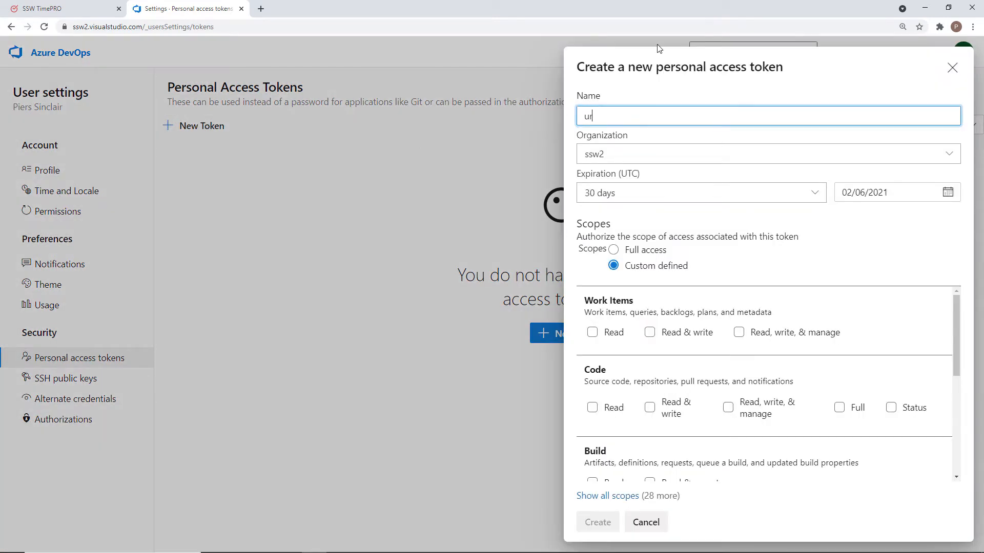
text(OurToken)
click(673, 154)
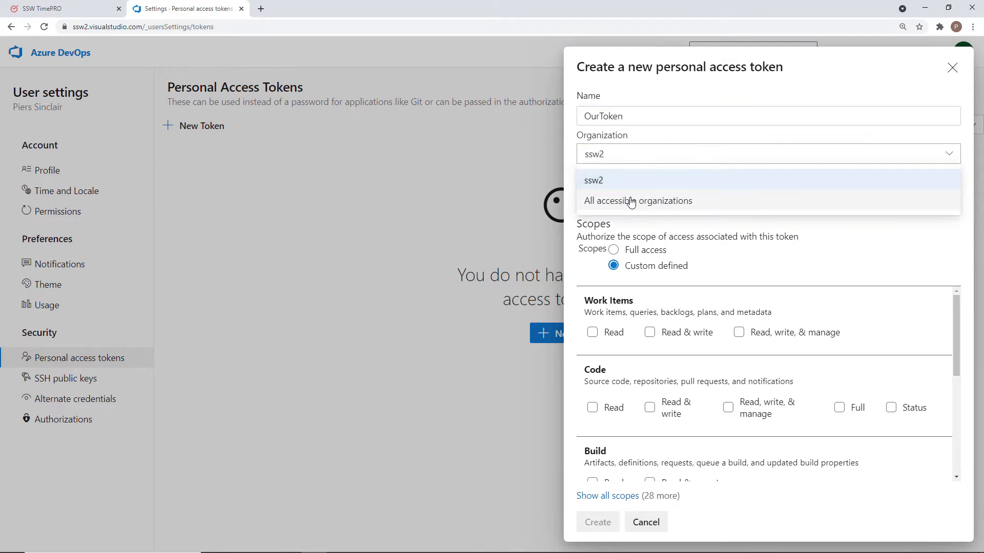
click(630, 202)
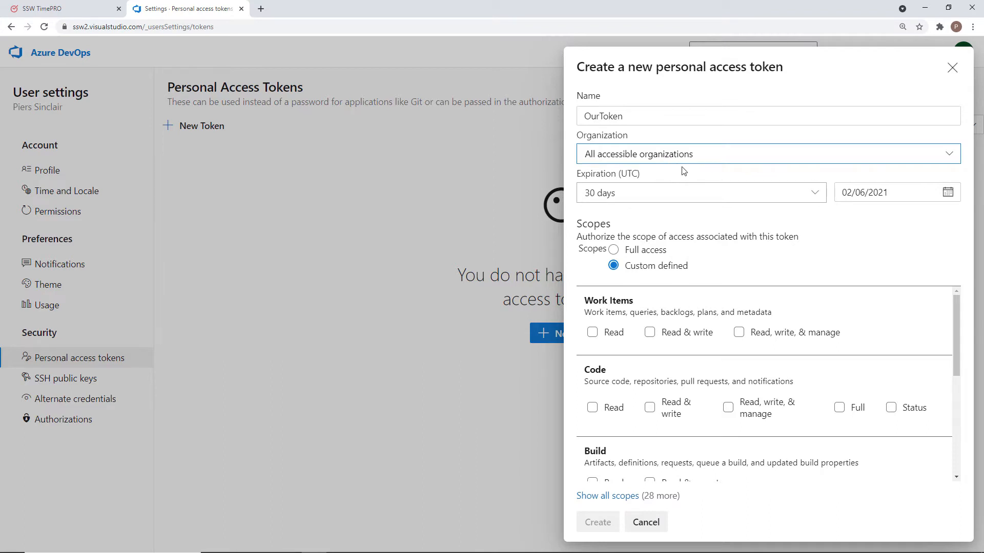
click(613, 250)
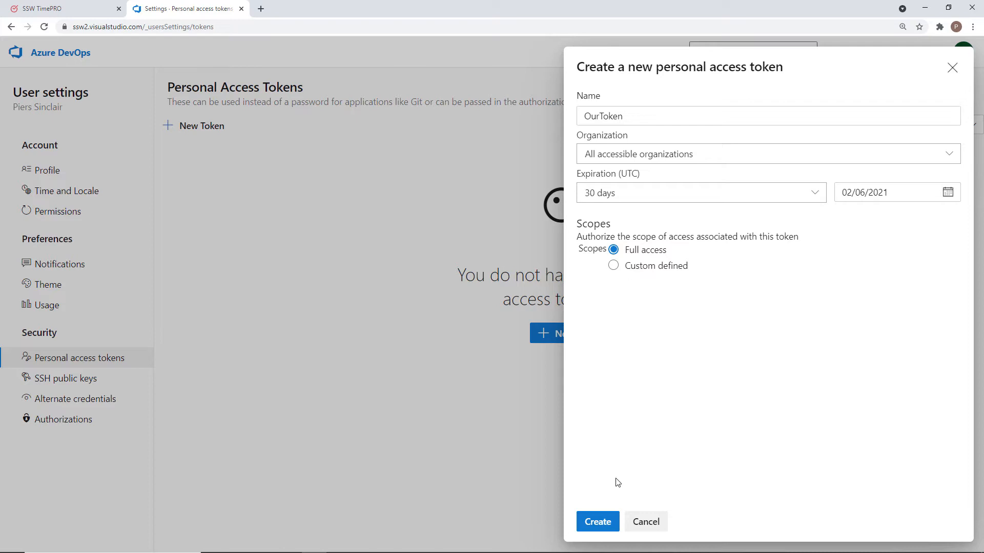
click(596, 520)
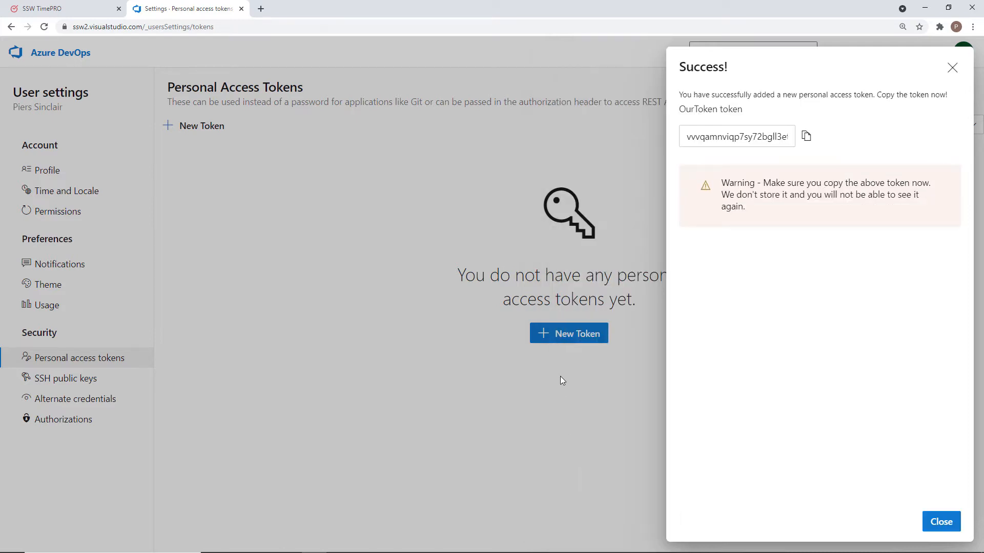
click(805, 138)
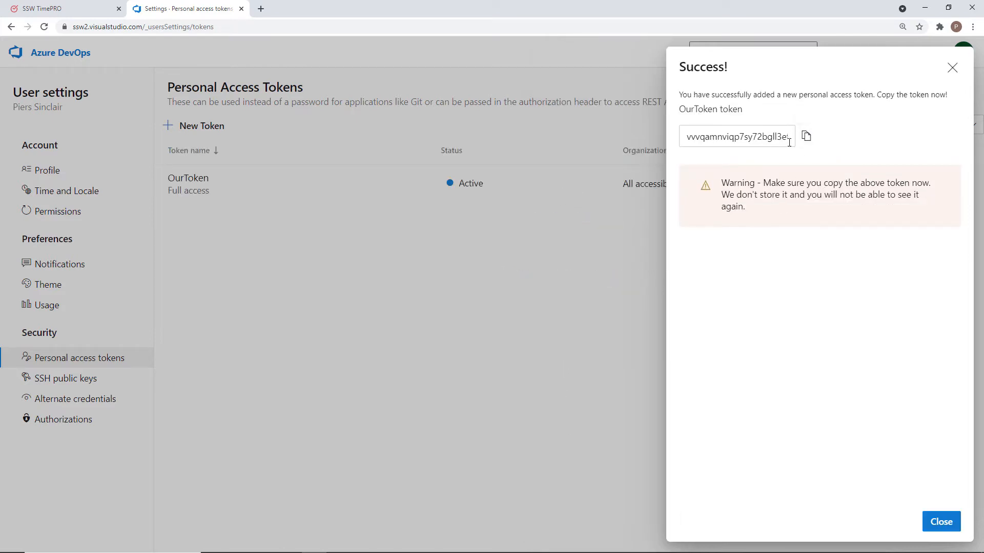
click(805, 137)
Step: Back in TimePro, enter OurToken as the PAT name and paste the copied token into the PAT token and confirmation fields
click(60, 11)
click(414, 310)
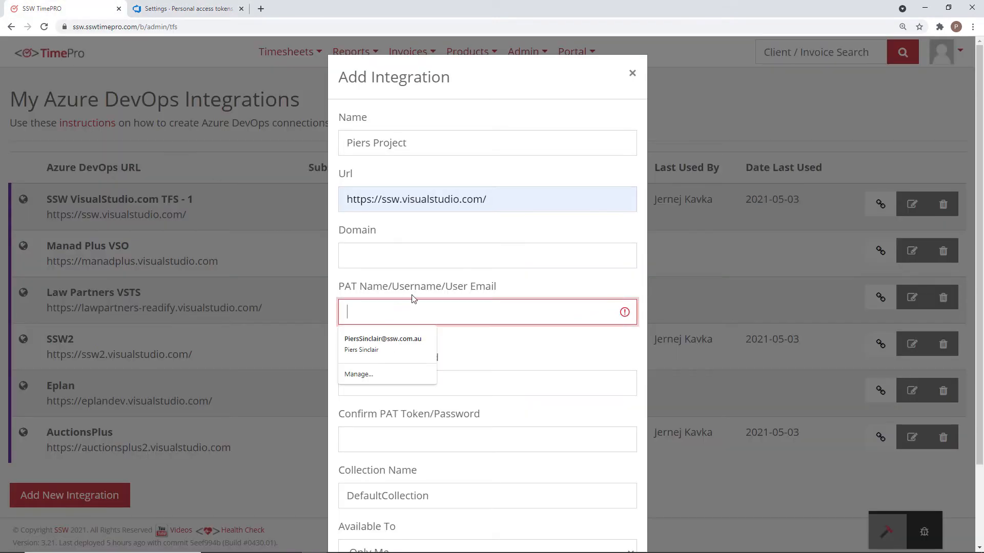
text(OurToken)
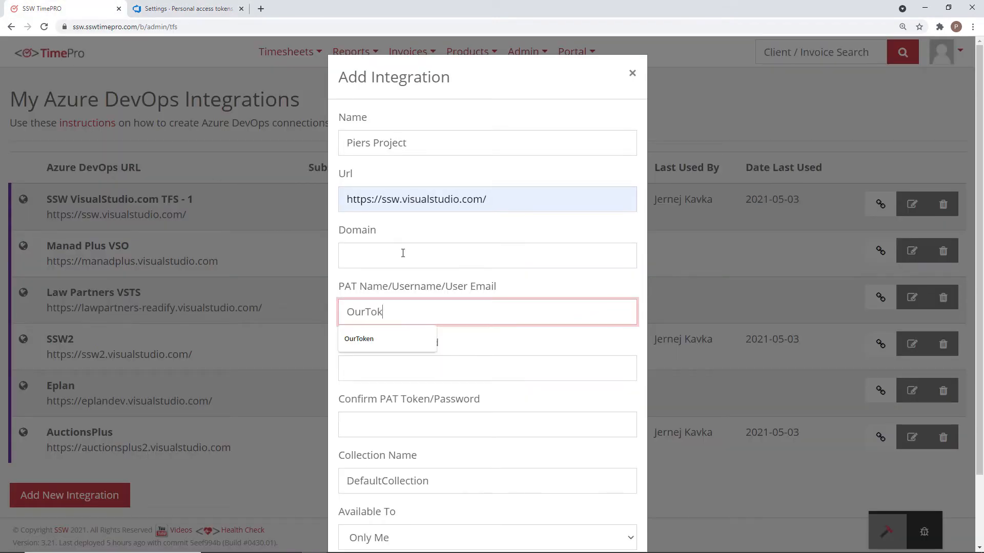
click(363, 379)
key(ctrl+v)
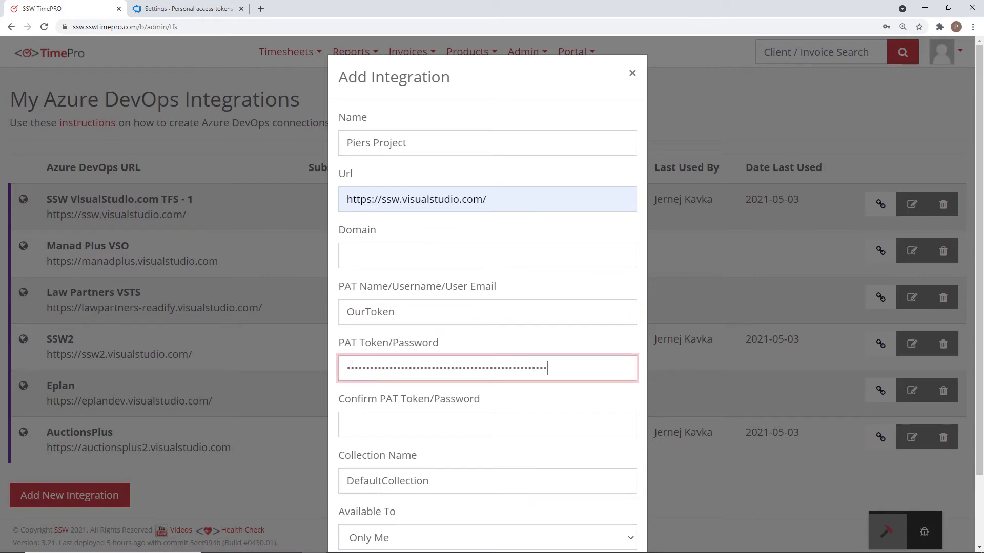
click(388, 428)
key(ctrl+v)
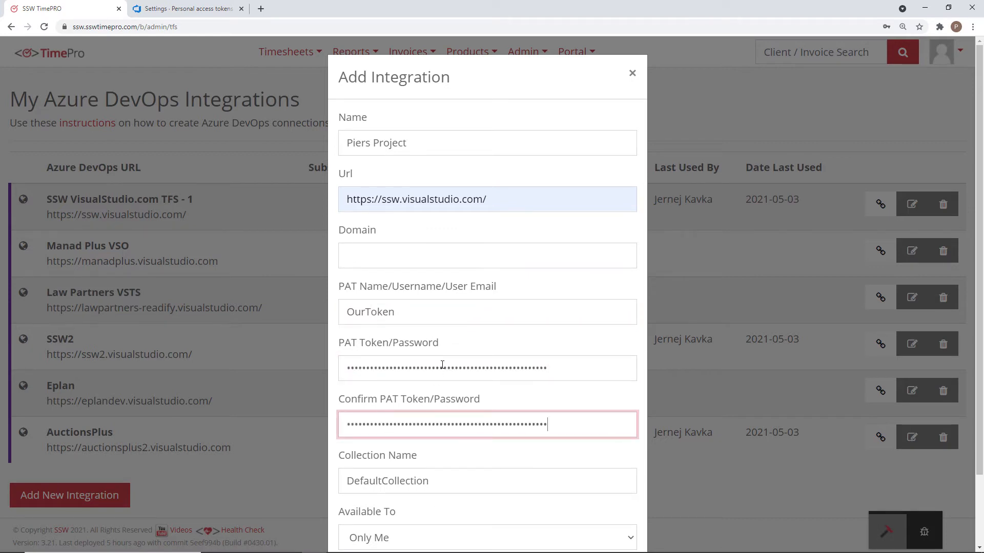
Step: Set the integration's availability to Only Me and test its connection, discarding the form at the end
scroll(442, 365, down, 2)
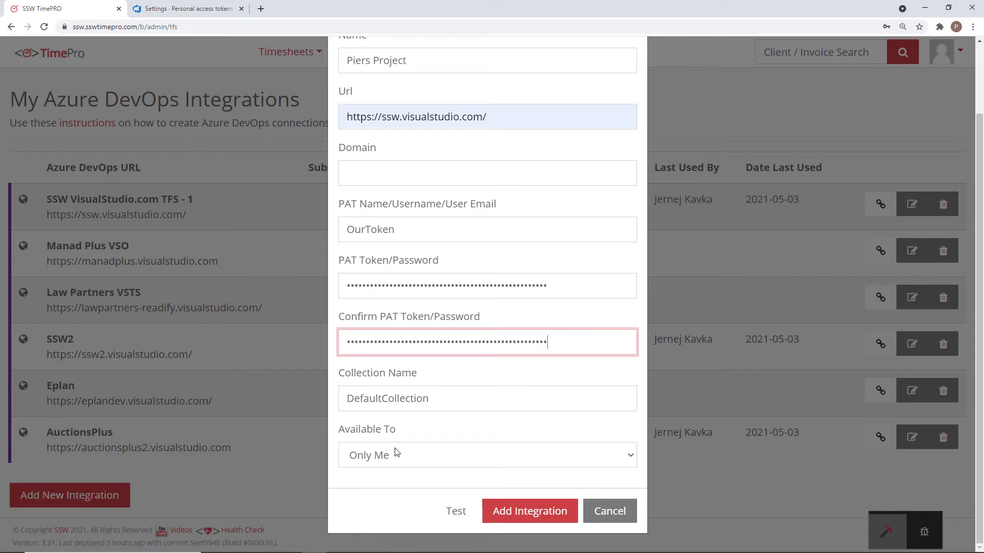
click(406, 459)
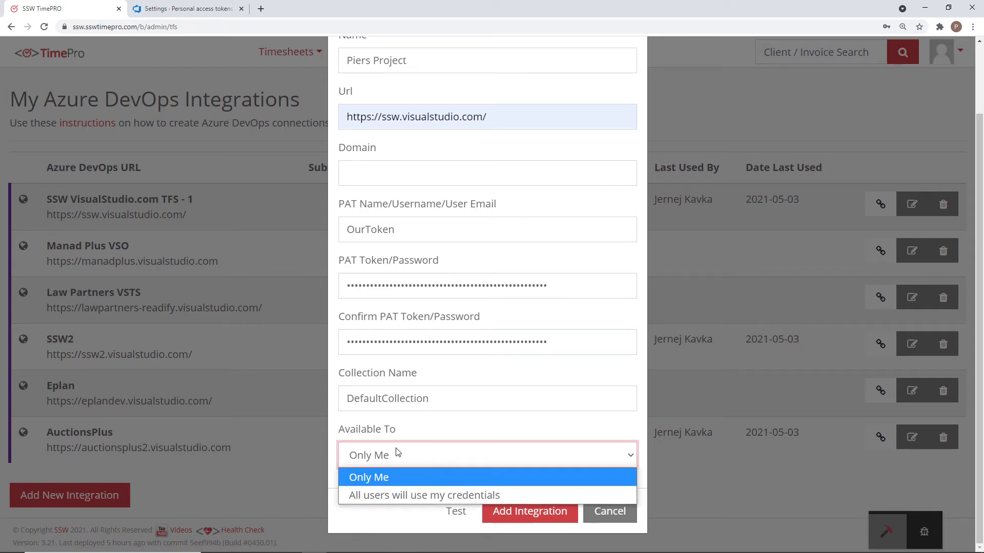
click(403, 479)
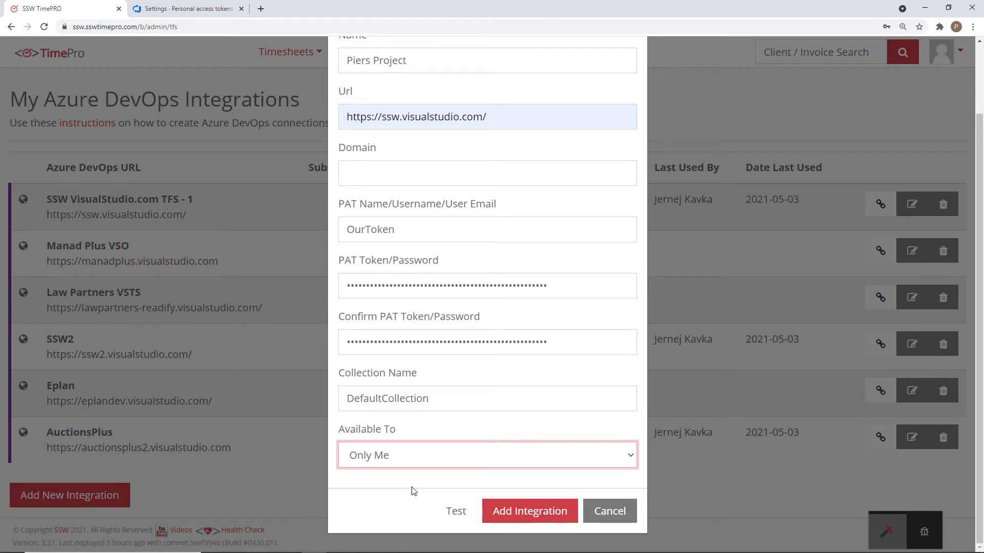
click(454, 514)
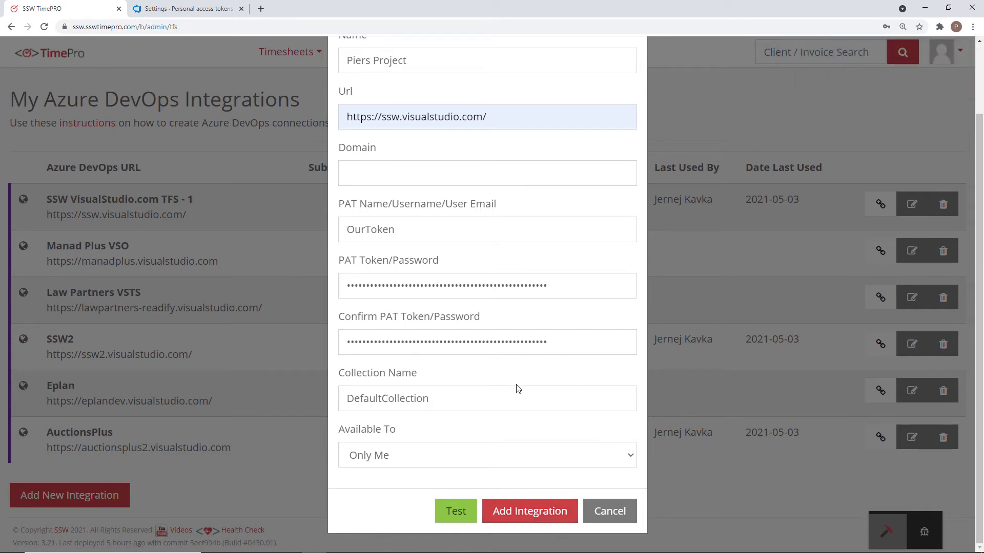
click(610, 513)
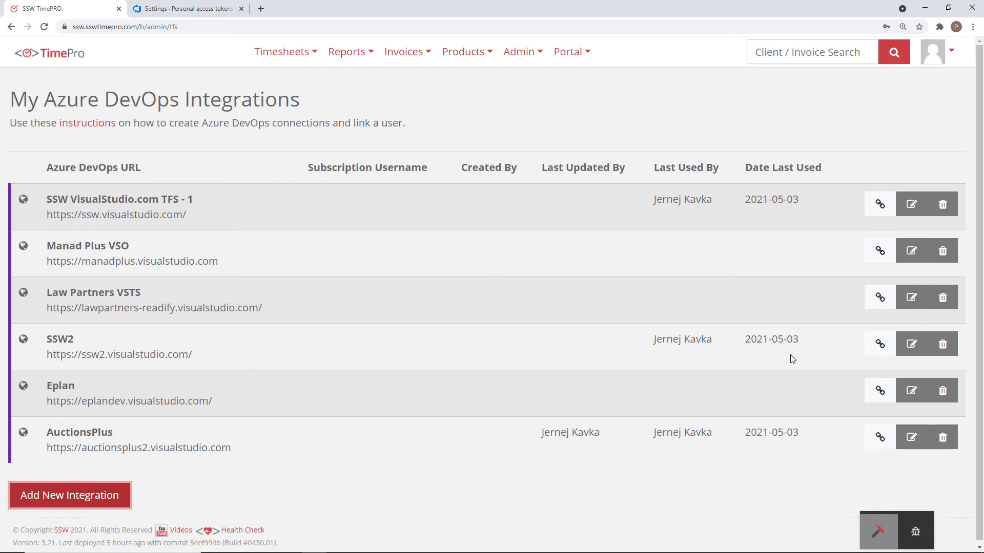
Step: Subscribe to the shared SSW2 integration with the Azure DevOps account username, testing the subscription before submitting it
click(879, 345)
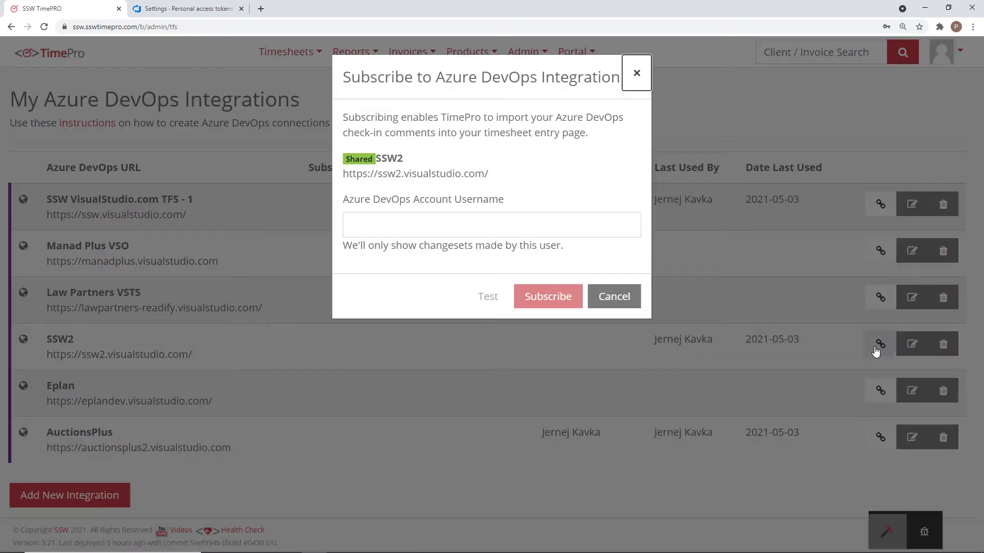
click(474, 213)
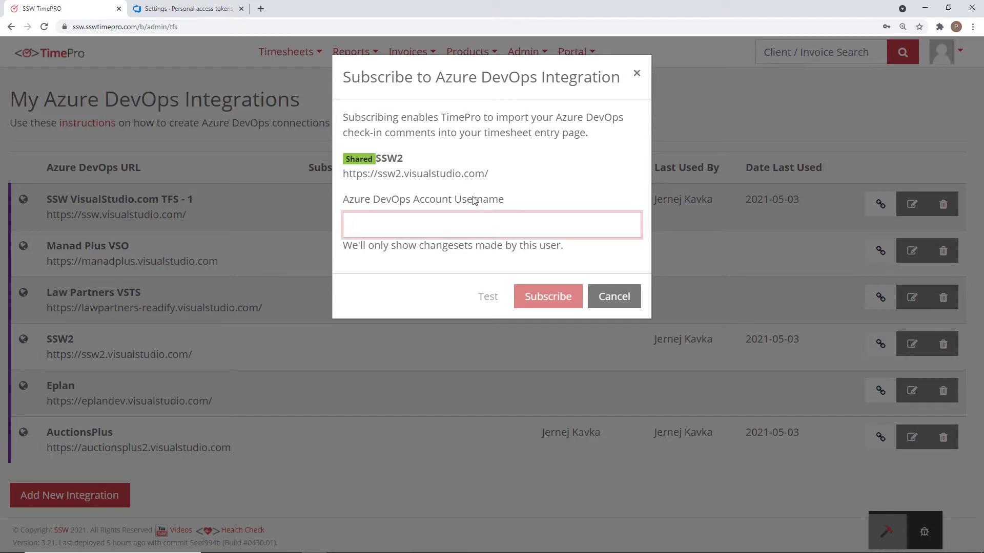
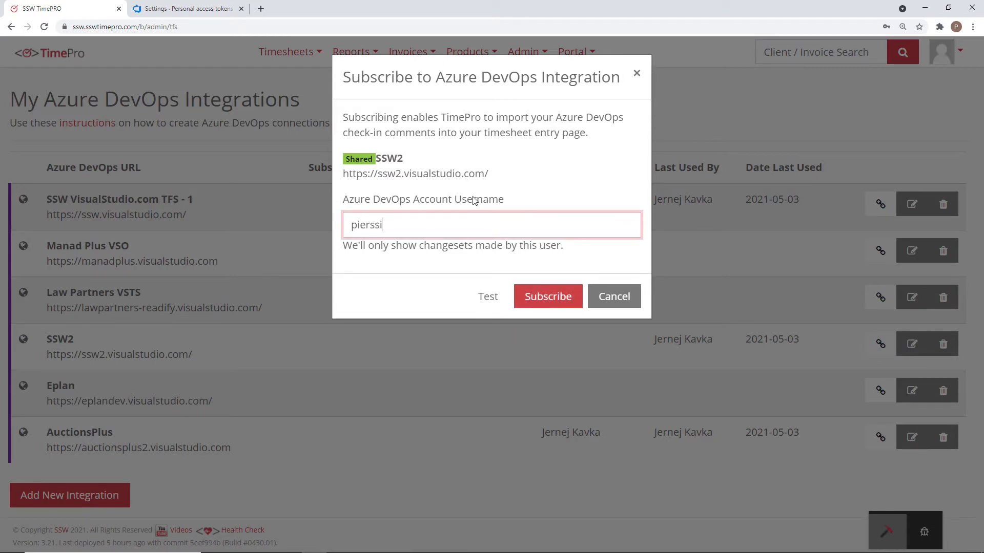
click(492, 302)
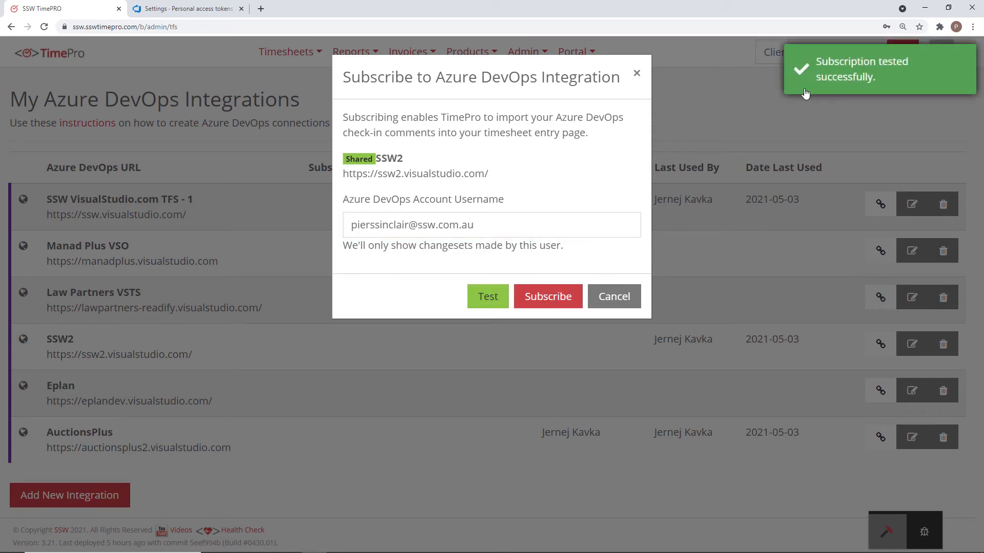
click(534, 296)
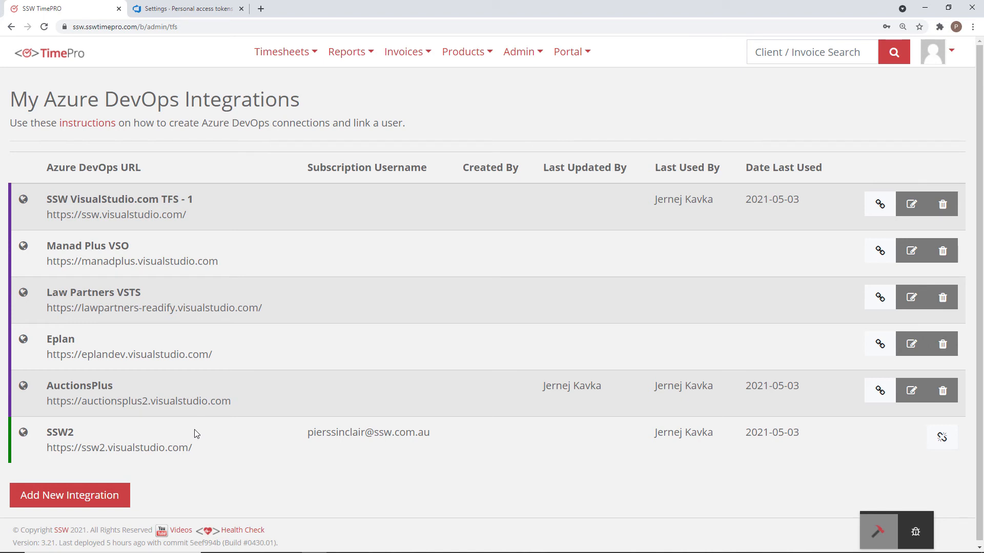
Step: Go to the day timesheet view and start a new timesheet for Mon 03 May 2021
click(287, 65)
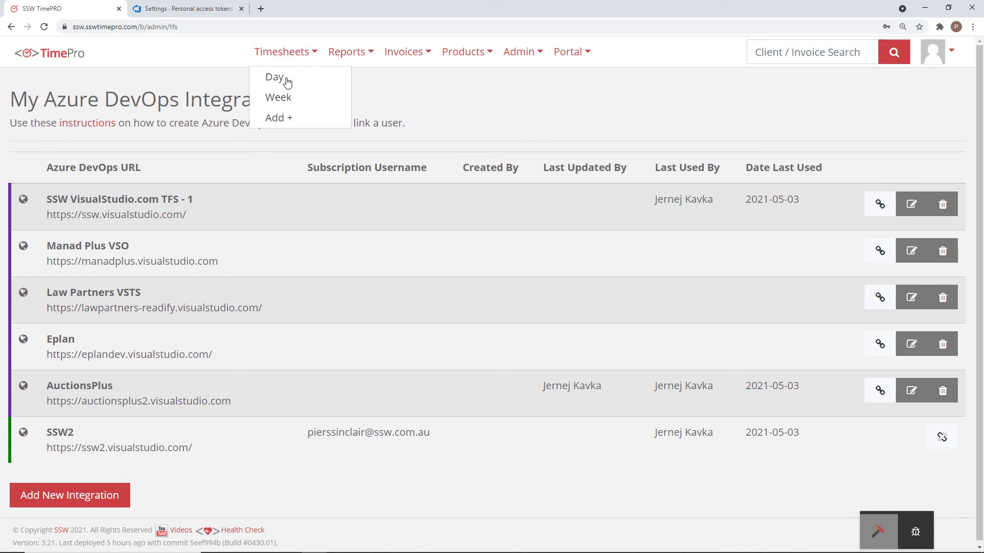
click(285, 77)
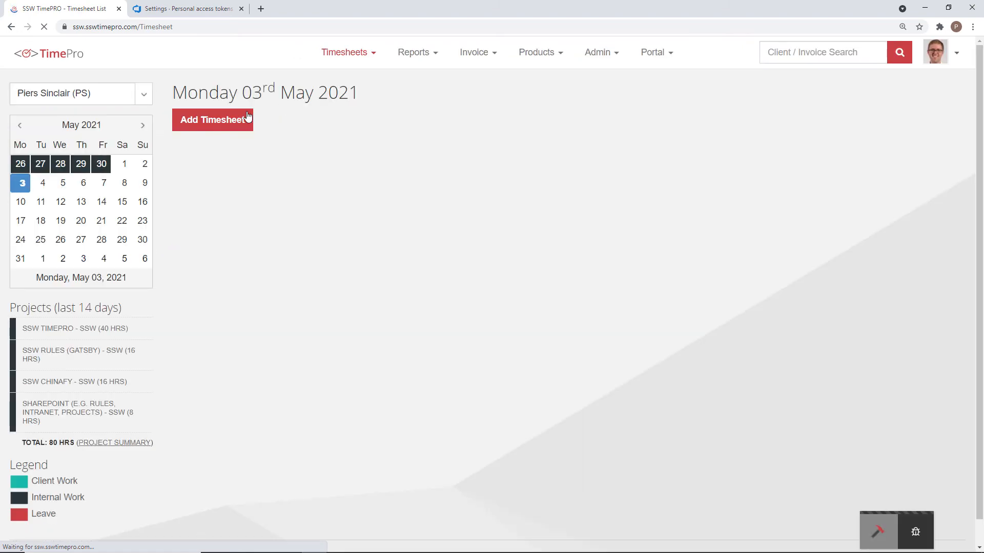
click(247, 118)
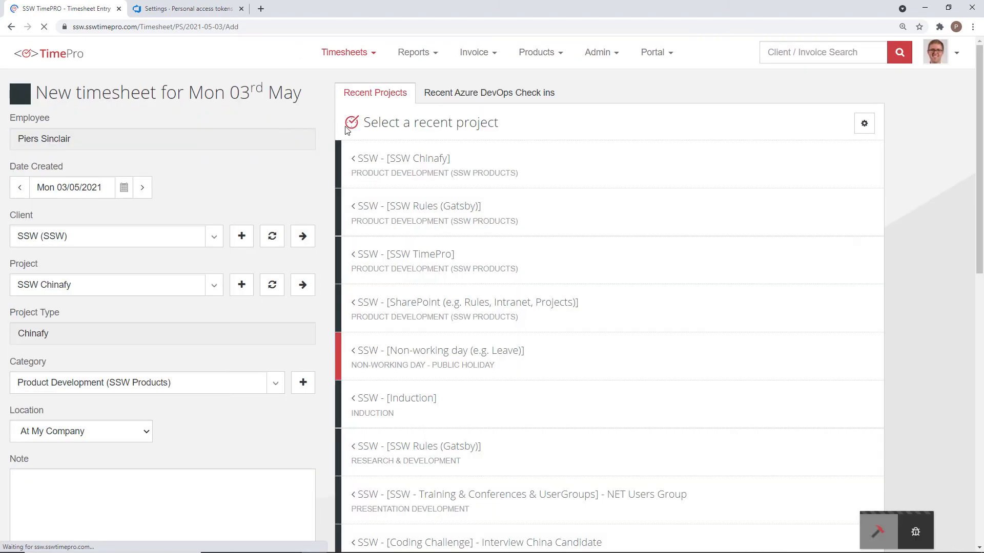
Step: From the last 7 days of Azure DevOps check-ins, add the pull request 522 comment and the two "Merge pull request 521" comments to the timesheet note
click(499, 101)
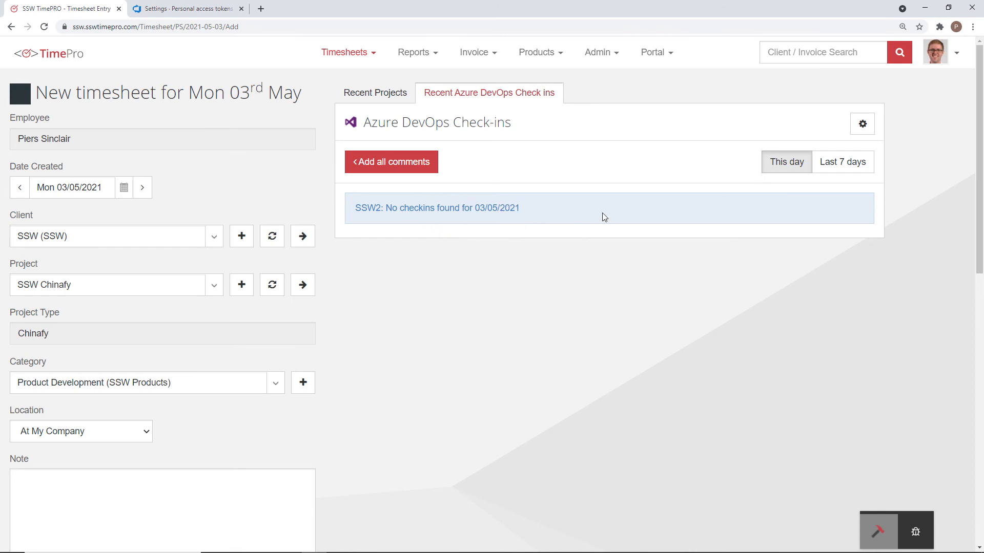
click(842, 167)
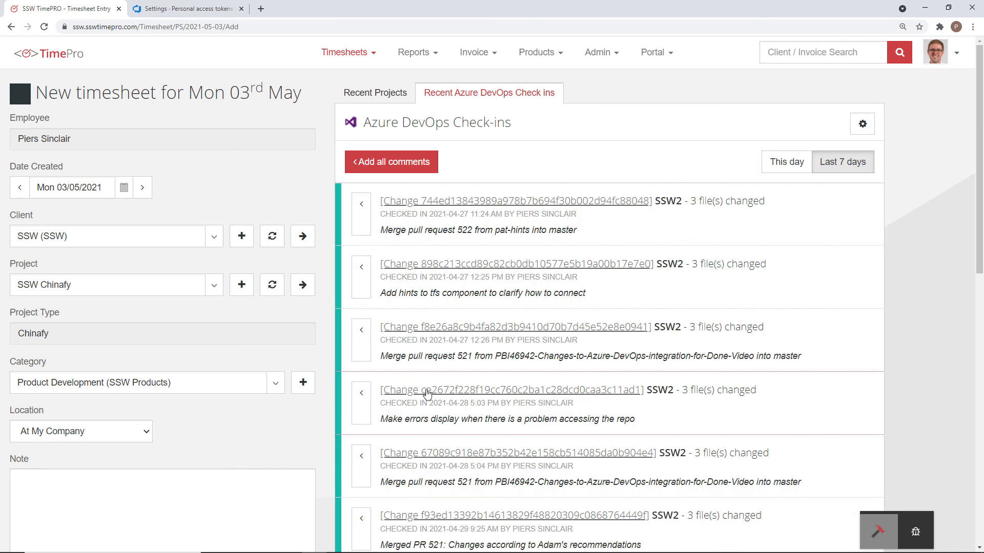
click(361, 208)
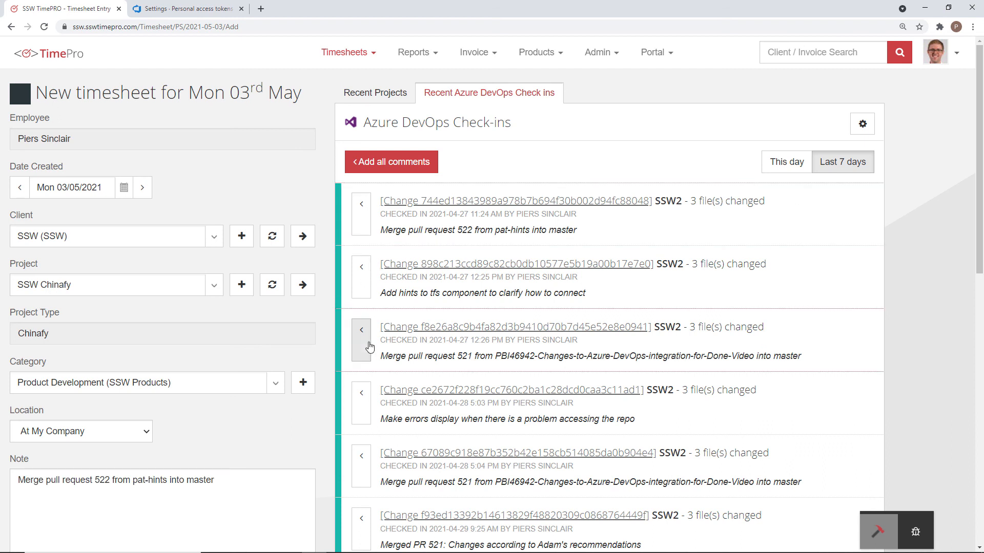
click(368, 348)
click(361, 465)
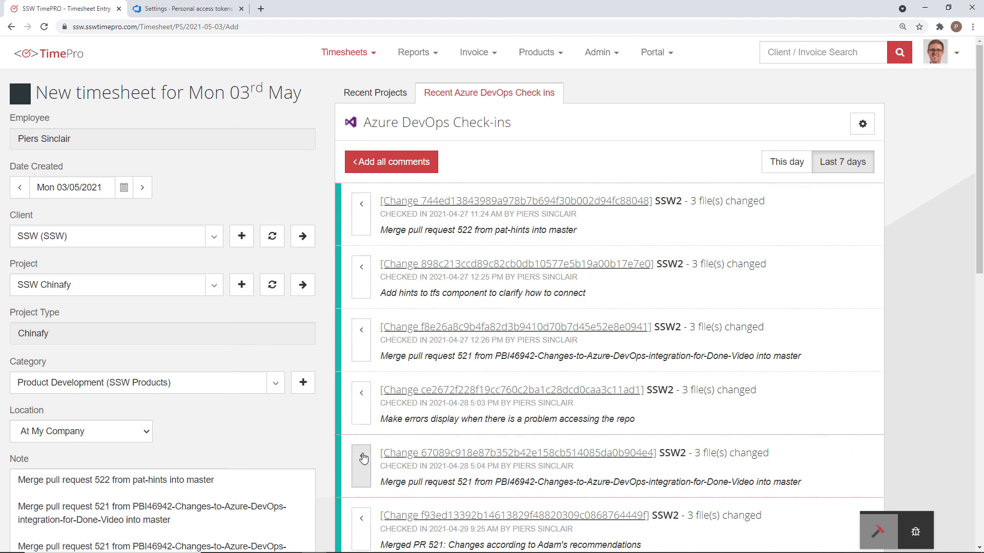
scroll(219, 418, down, 1)
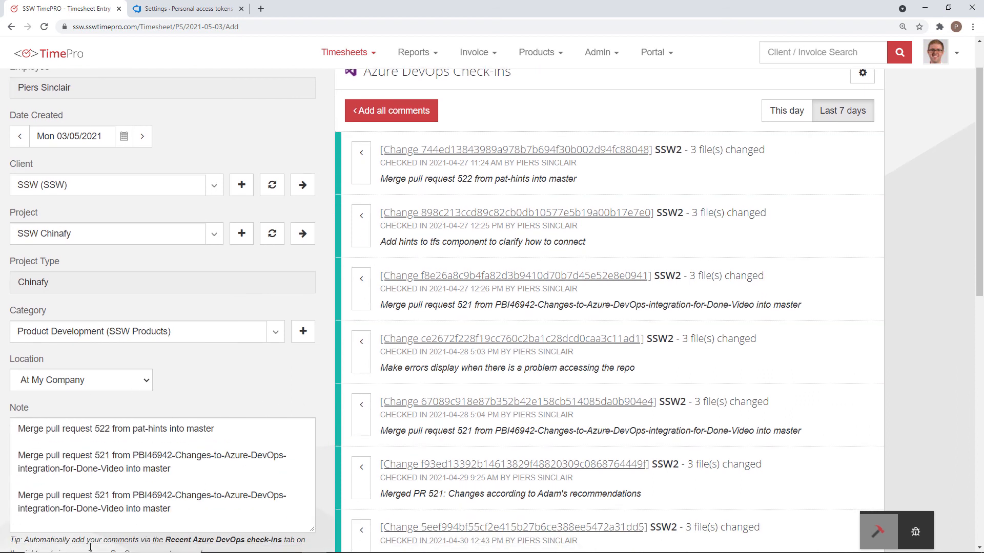
scroll(425, 328, up, 1)
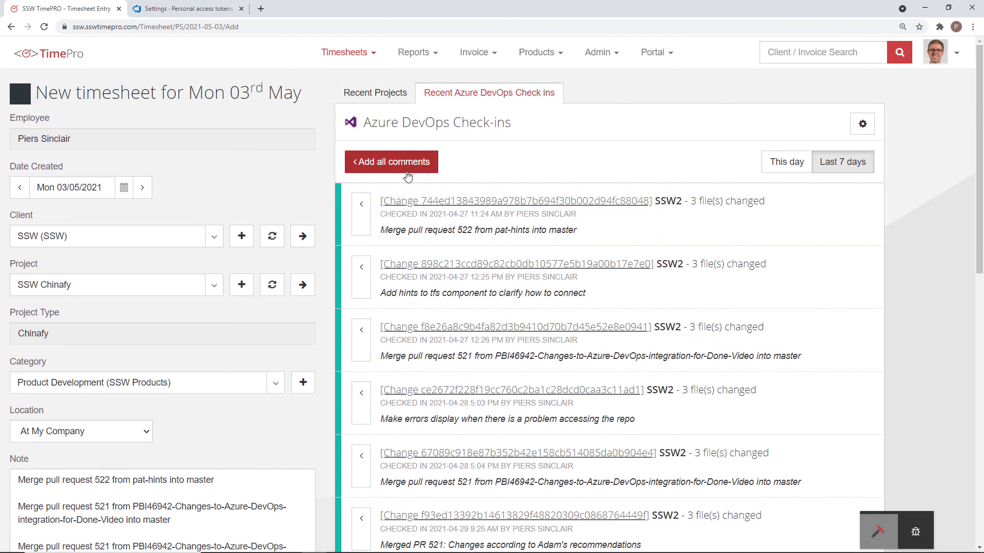
click(604, 448)
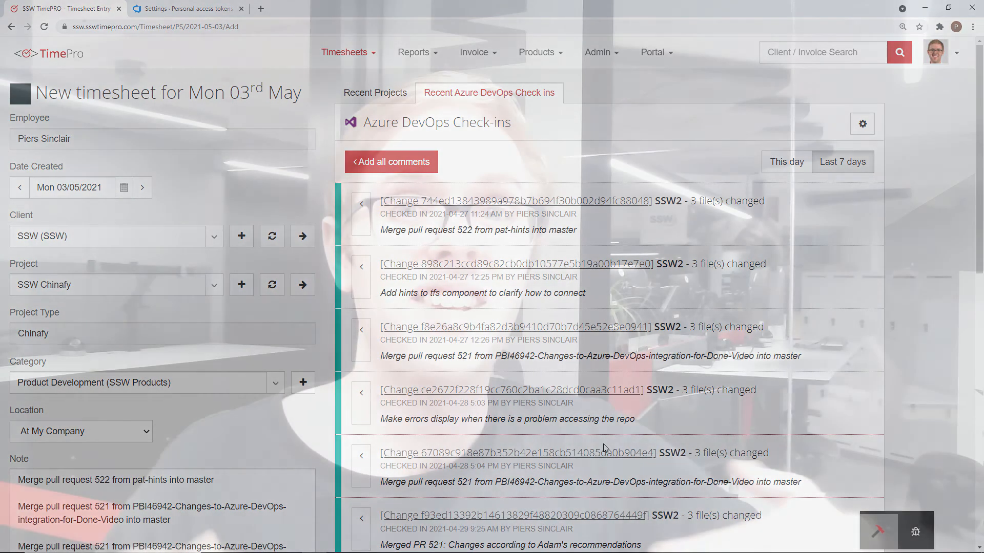